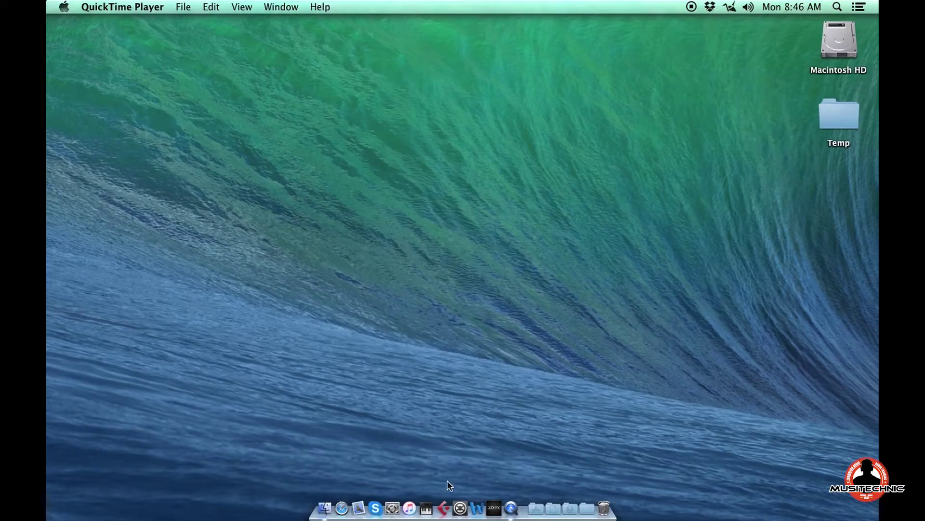
Open Cubase and view the Quick Start and Advanced tutorial lists in the Steinberg Hub
left_click(443, 508)
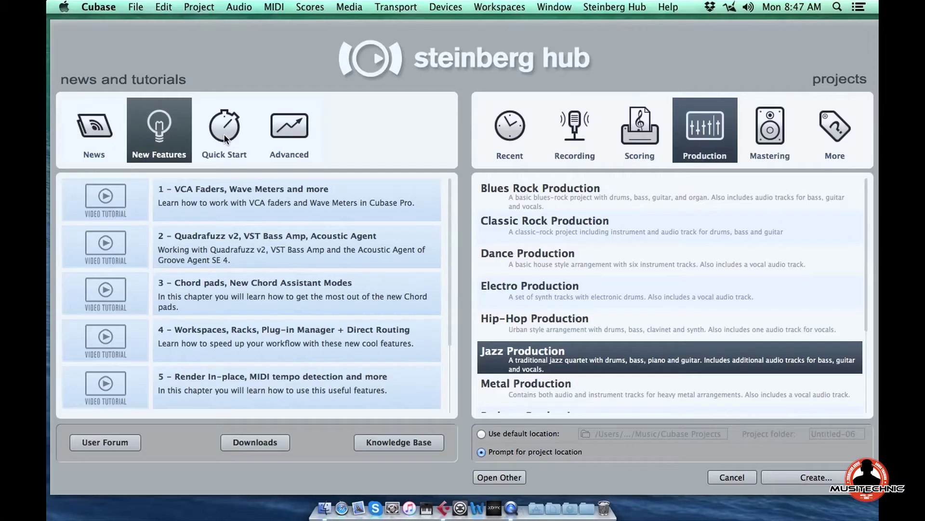
left_click(234, 130)
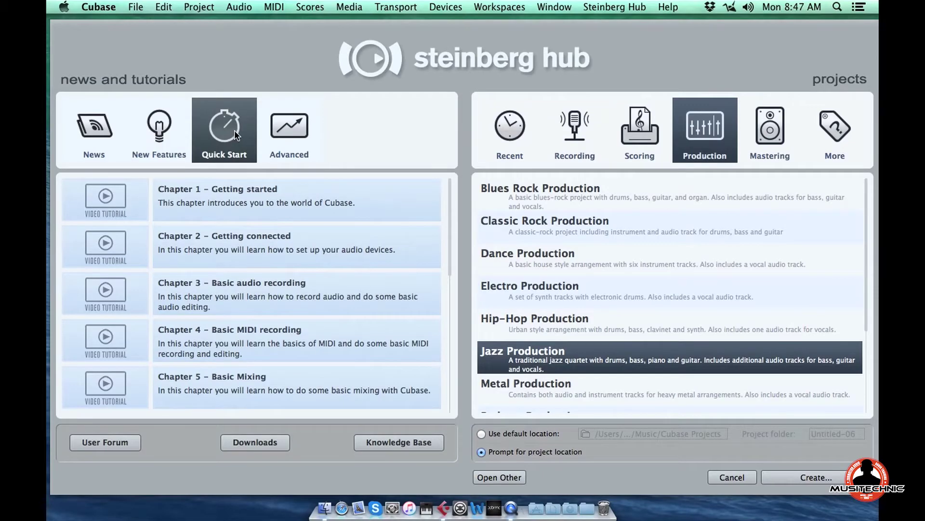
left_click(300, 130)
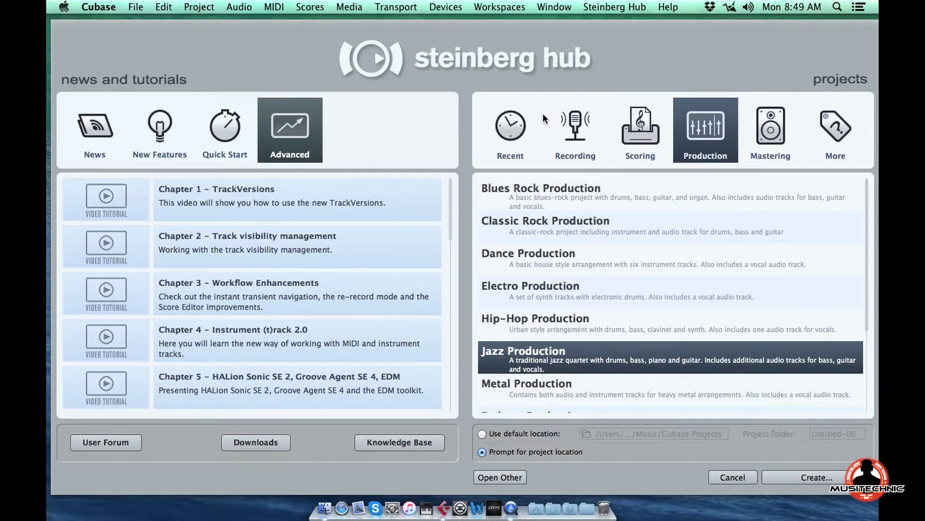
Examine the project templates offered in the More, Recording, Scoring, Production and Mastering categories
left_click(841, 140)
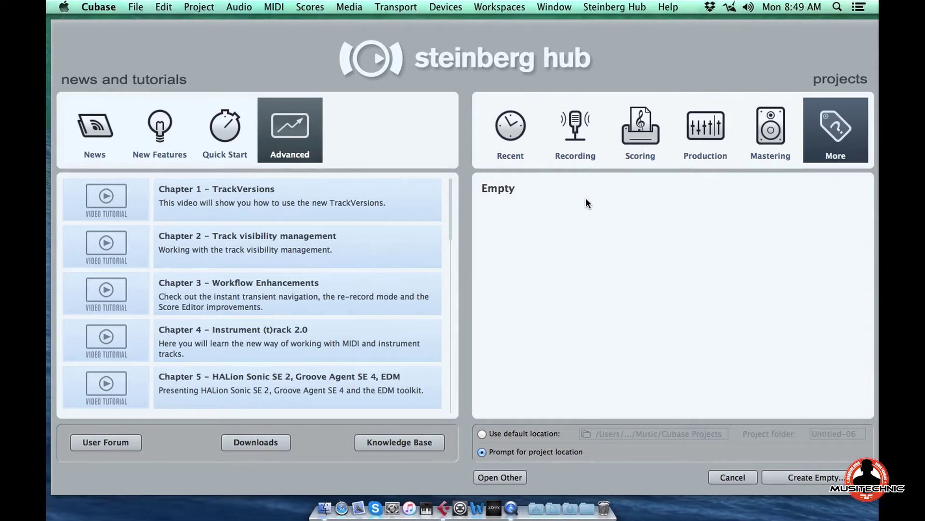
left_click(575, 132)
left_click(638, 143)
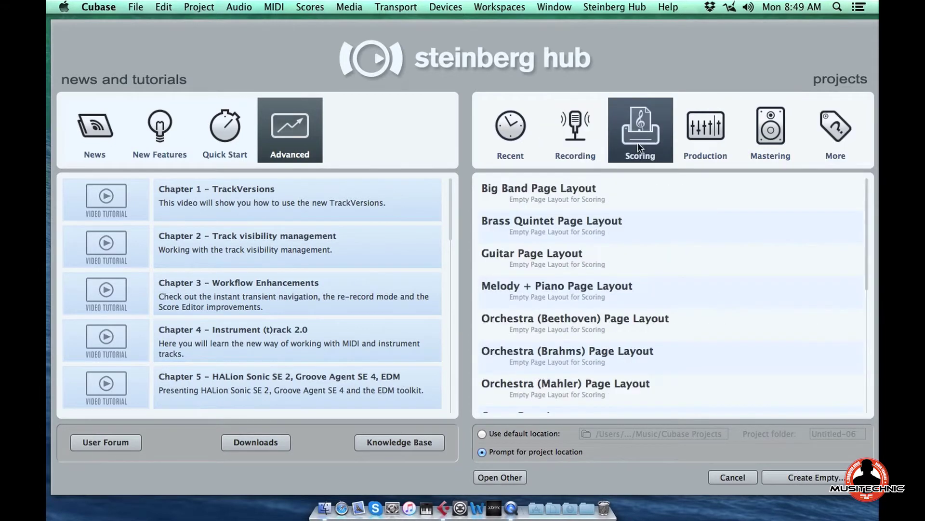
left_click(724, 146)
left_click(769, 144)
left_click(716, 116)
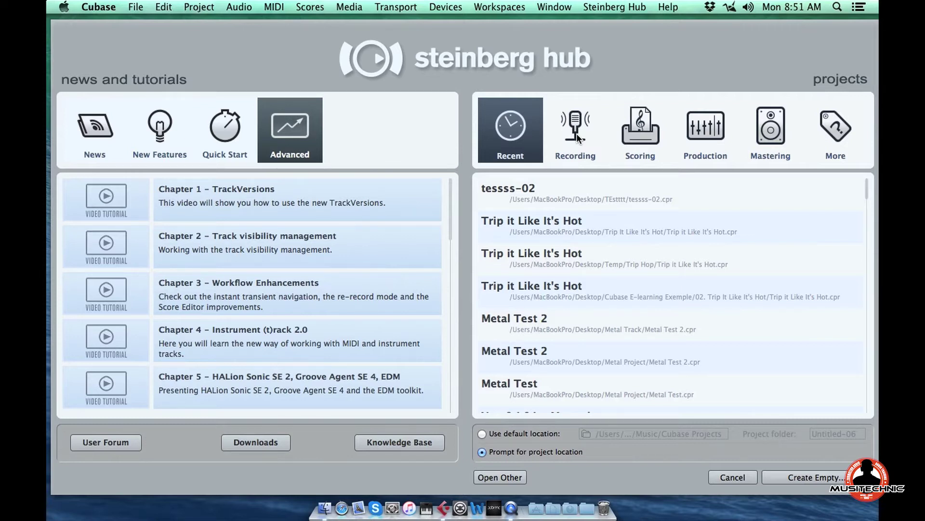
left_click(577, 133)
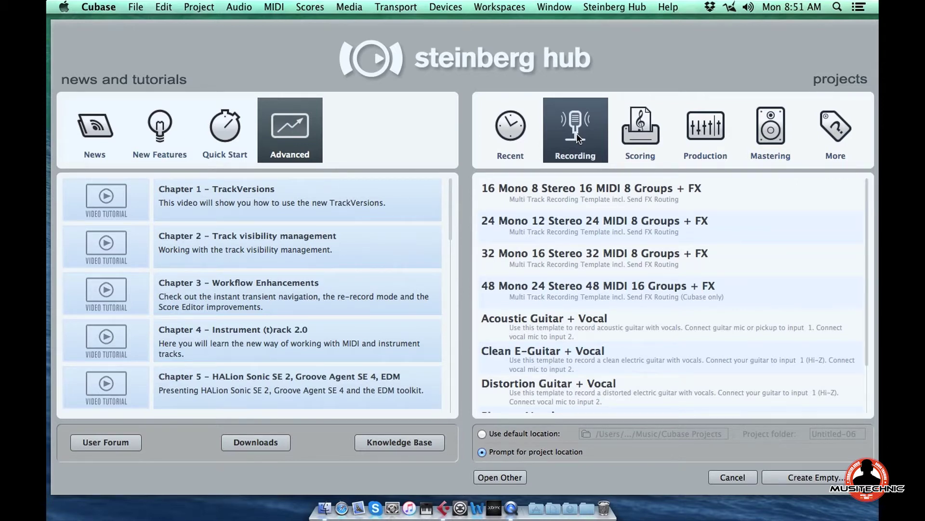
scroll(599, 288, "down", 3)
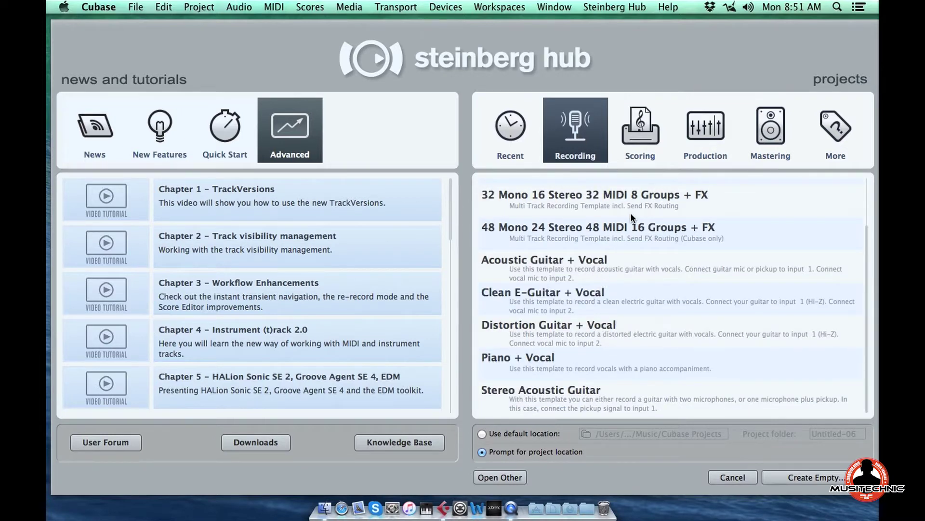
left_click(636, 152)
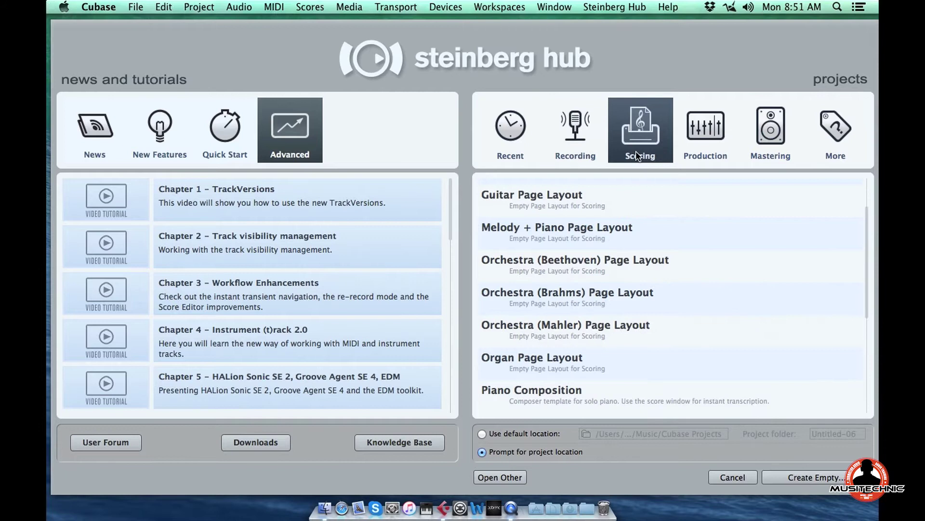
left_click(705, 123)
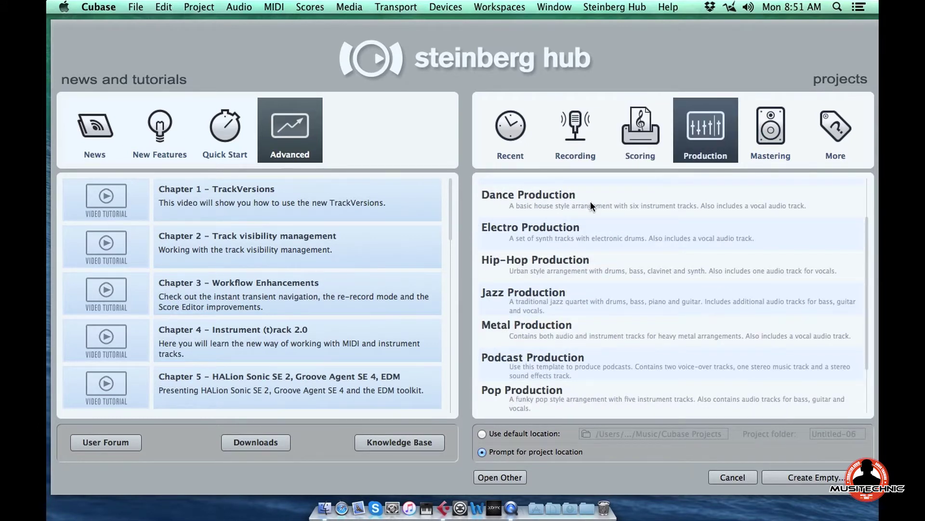
scroll(584, 201, "down", 3)
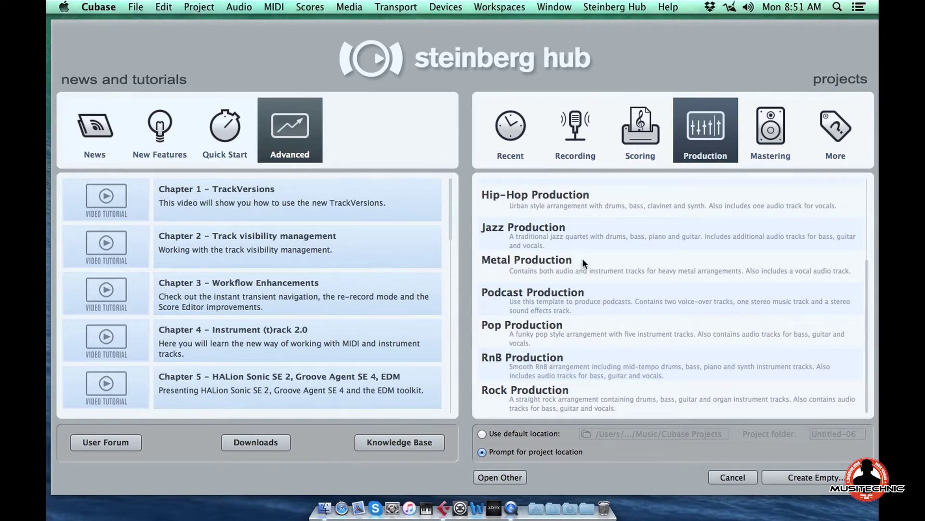
scroll(583, 265, "up", 4)
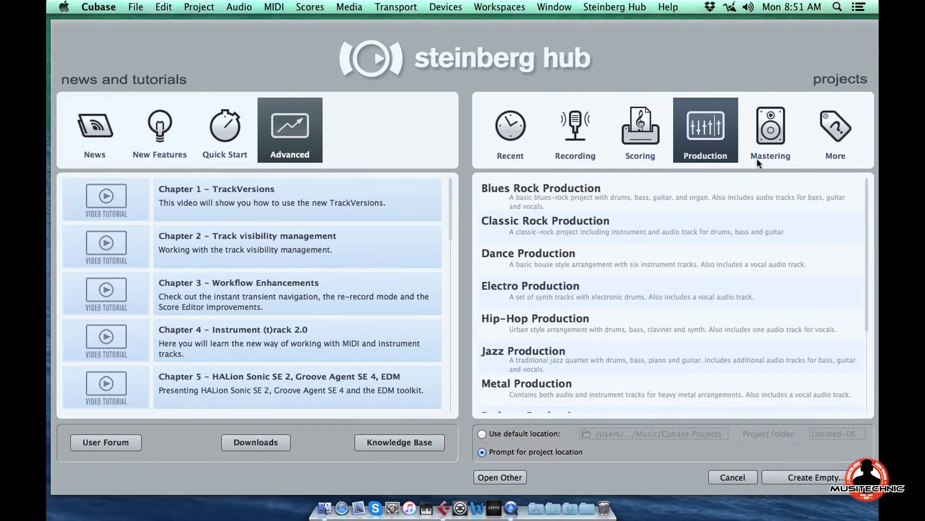
left_click(771, 129)
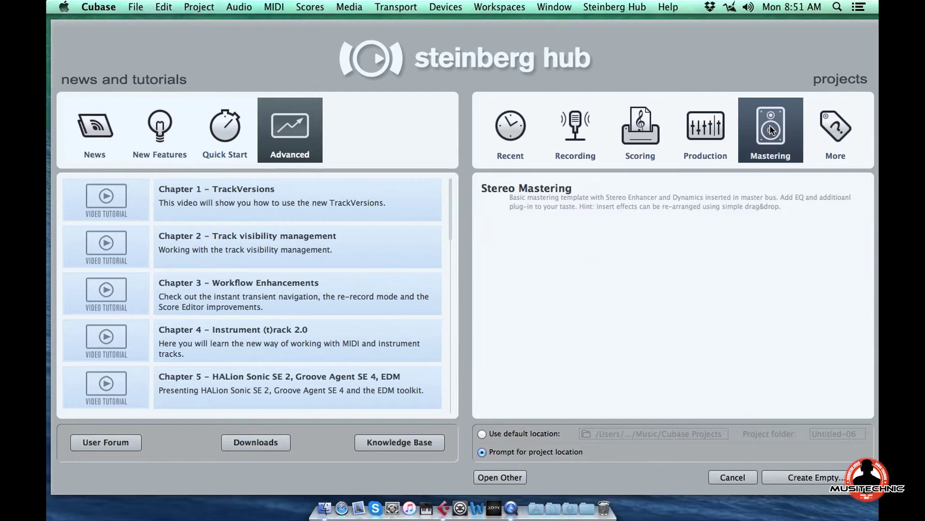
Start a new project from the Jazz Production template in the Production category, with a prompt for the project location
left_click(710, 132)
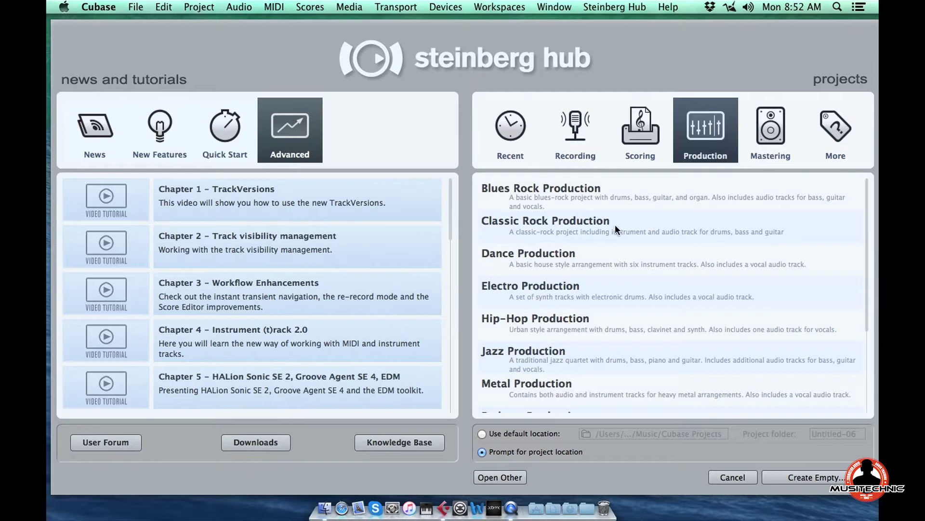
scroll(615, 224, "down", 3)
scroll(615, 224, "up", 3)
left_click(610, 354)
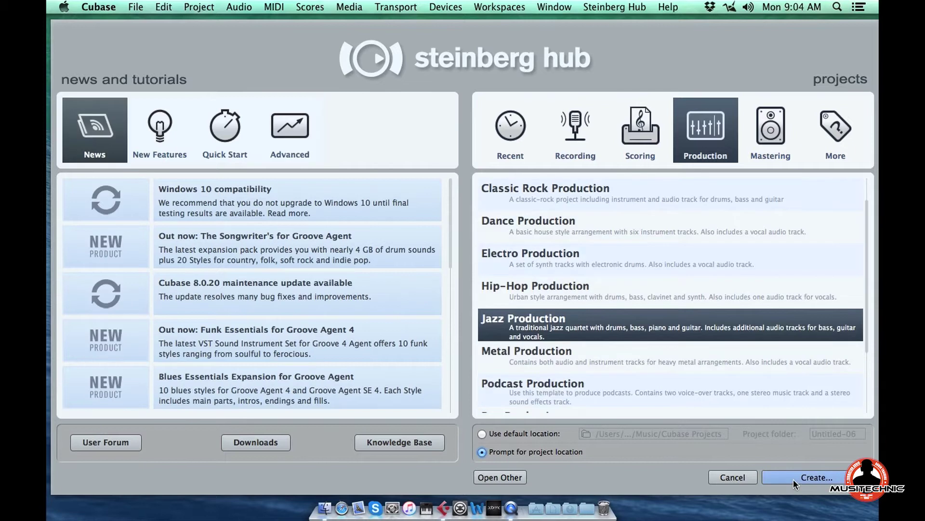
left_click(793, 478)
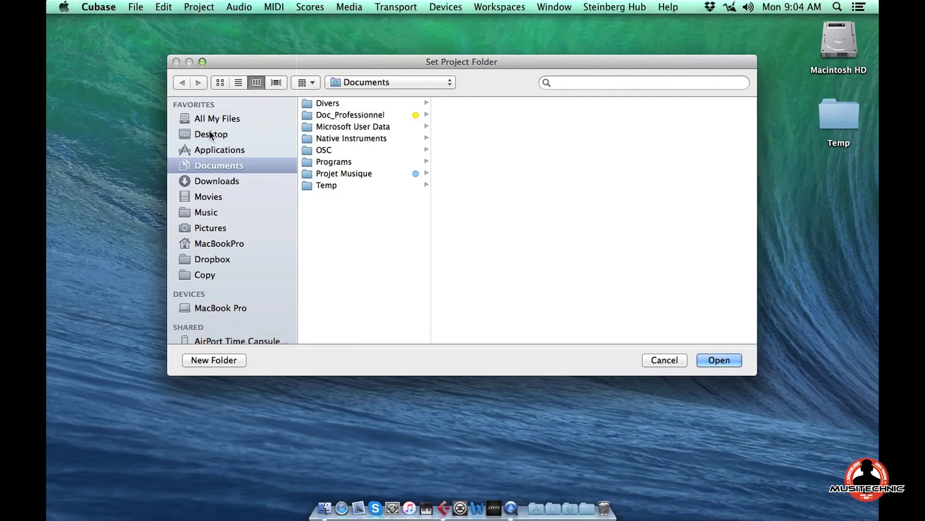
Create a folder named "Jazz Production" on the Desktop and set it as the project folder
left_click(210, 135)
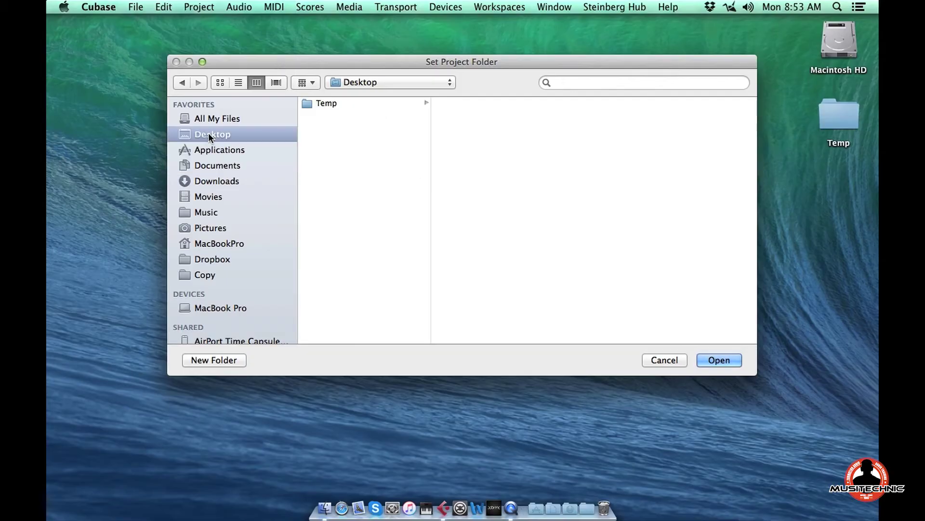
left_click(214, 360)
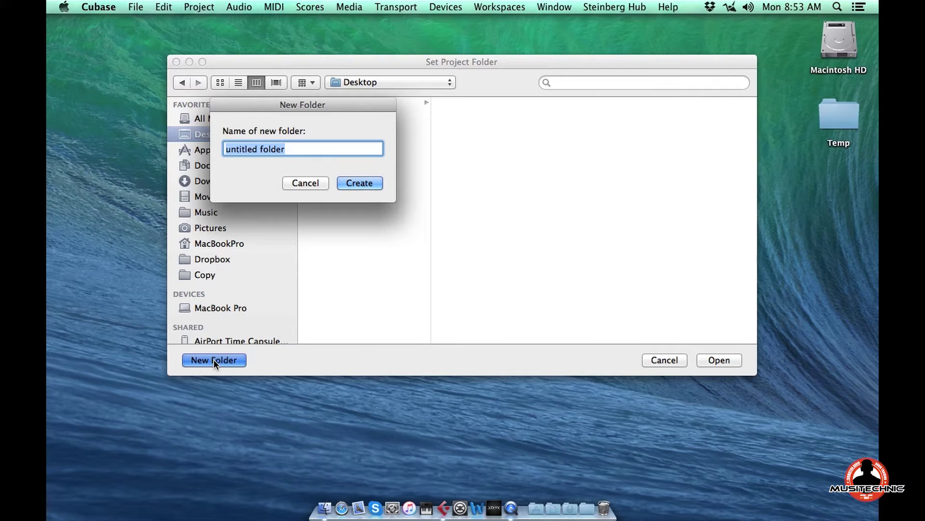
type("Jazz Pr")
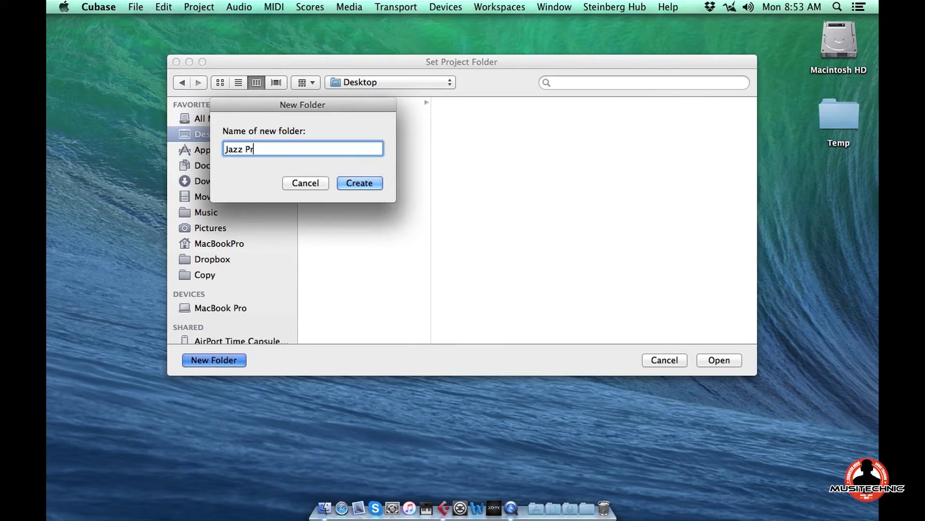
type("oduction")
key("Return")
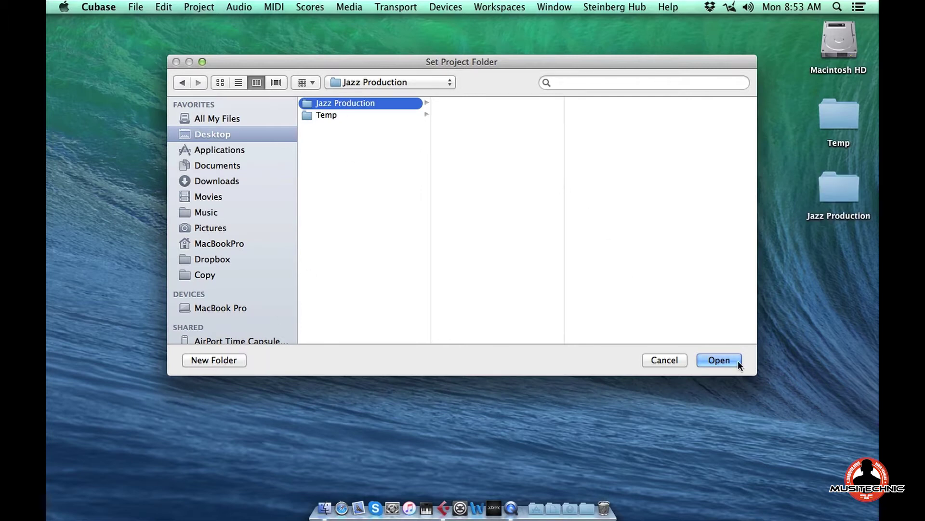
left_click(719, 360)
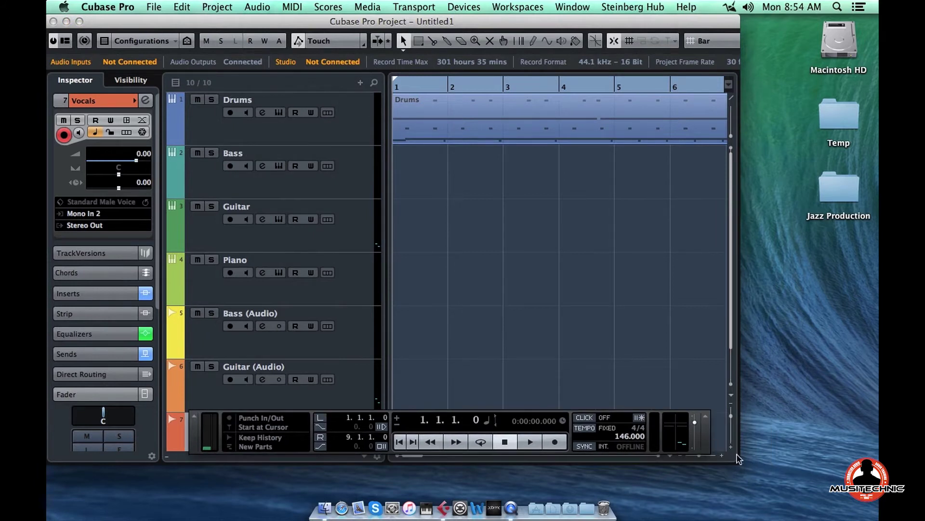
Enlarge the project window to fill the screen and move the Transport panel closer to the window's lower edge
left_click_drag(736, 465, 876, 496)
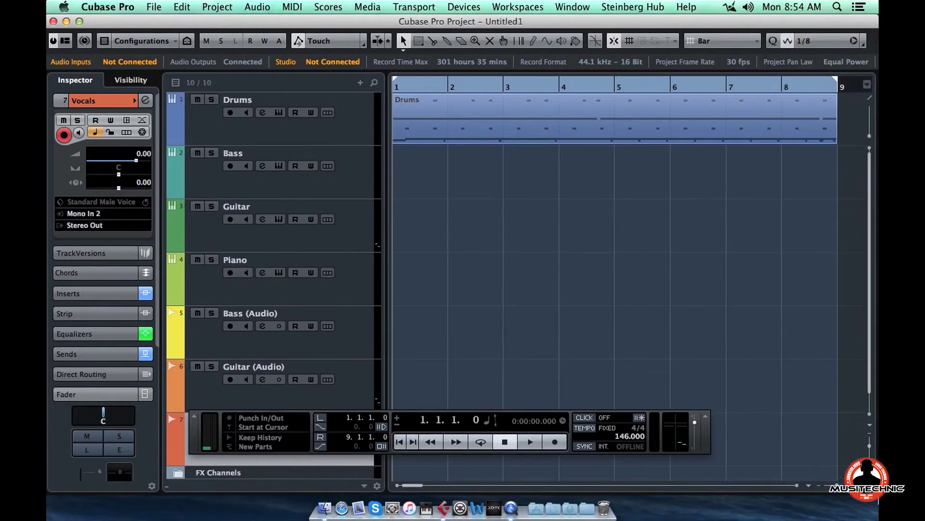
left_click_drag(705, 436, 772, 462)
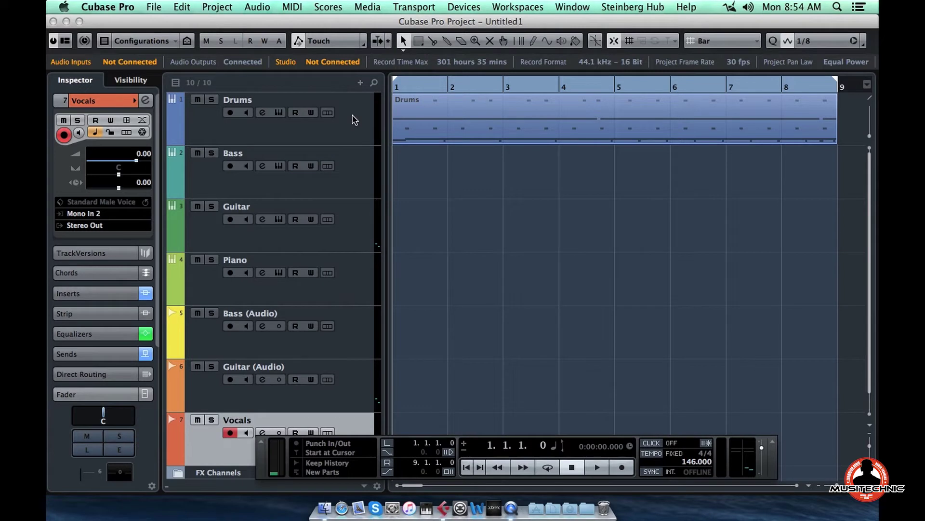
Look over the Drums part and the Bass (Audio), Guitar (Audio) and Vocals tracks of the template
left_click(511, 123)
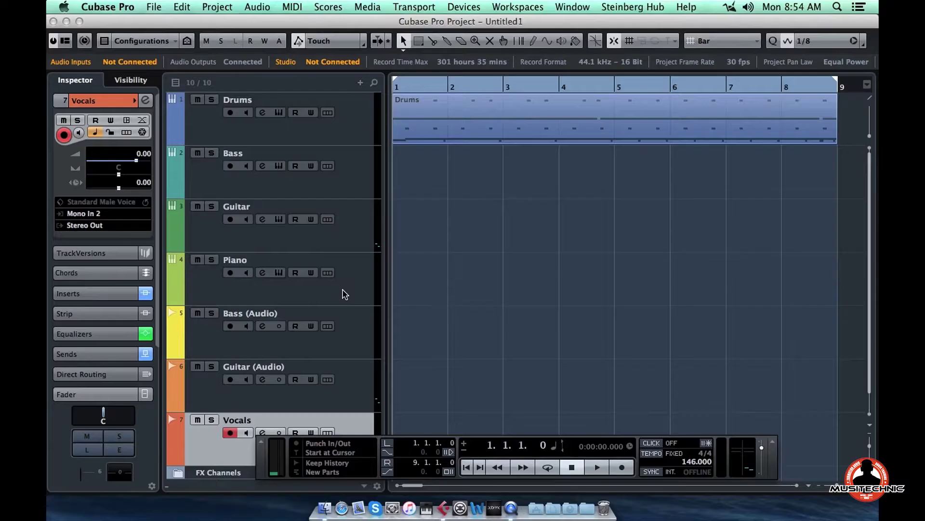
scroll(343, 293, "down", 1)
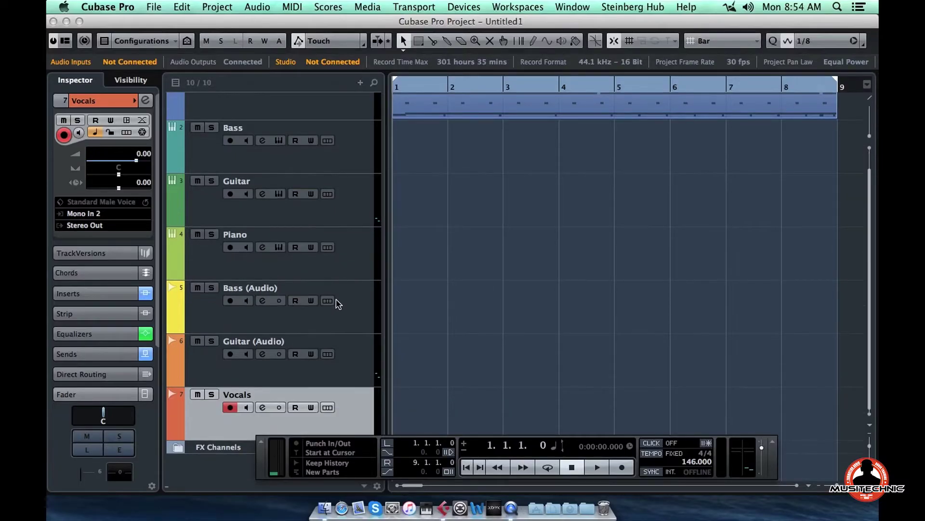
left_click(349, 315)
left_click(344, 364)
left_click(343, 413)
Hide the Transport panel and expand the FX Channels folder to show its effect tracks
key("F2")
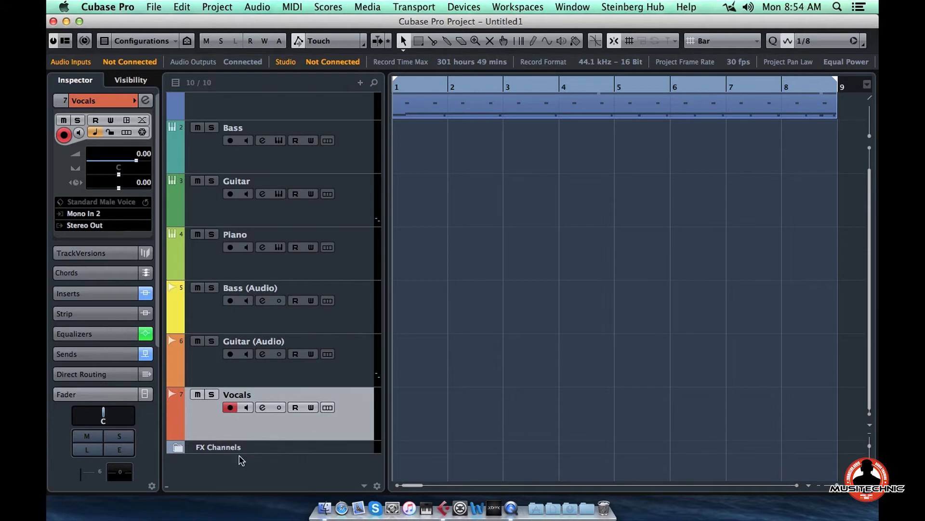
left_click(172, 441)
scroll(178, 415, "down", 4)
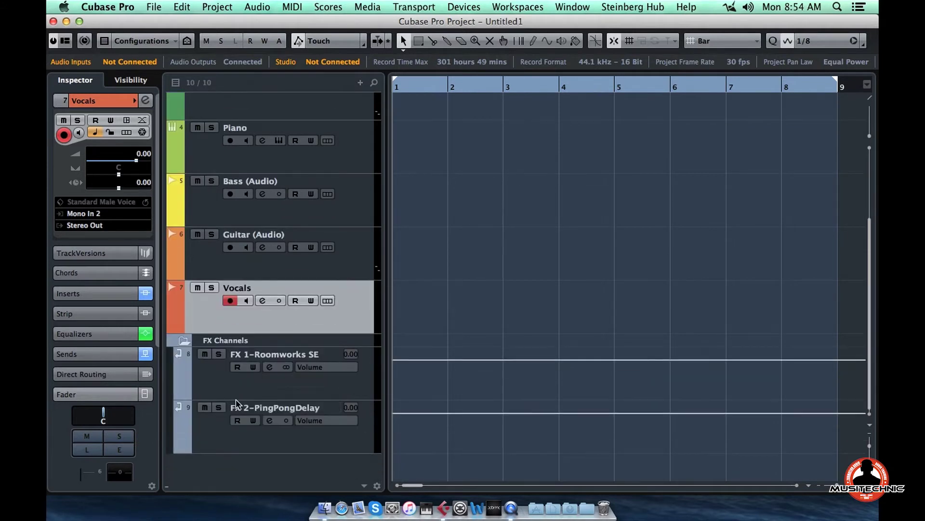